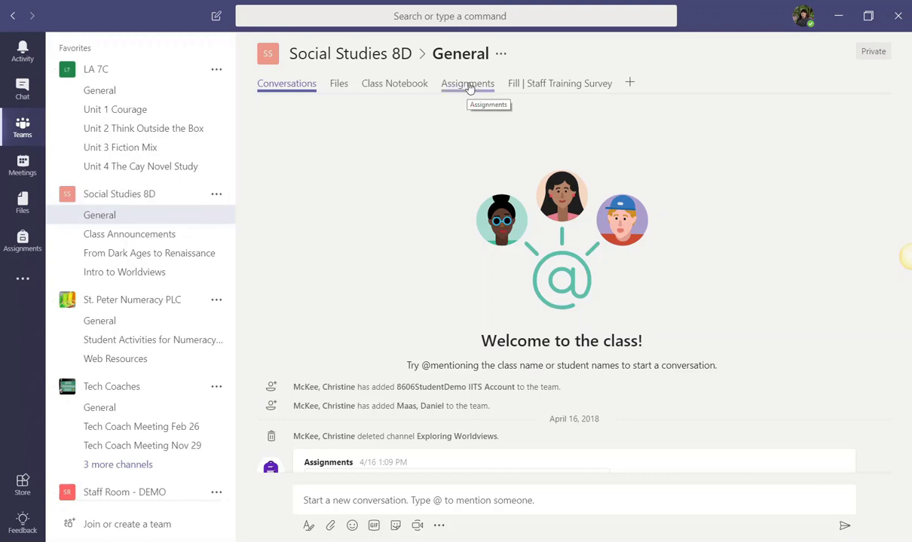
# - Open the Social Studies 8D assignments and look through the upcoming due dates in the calendar view, then return to list view
pyautogui.click(468, 87)
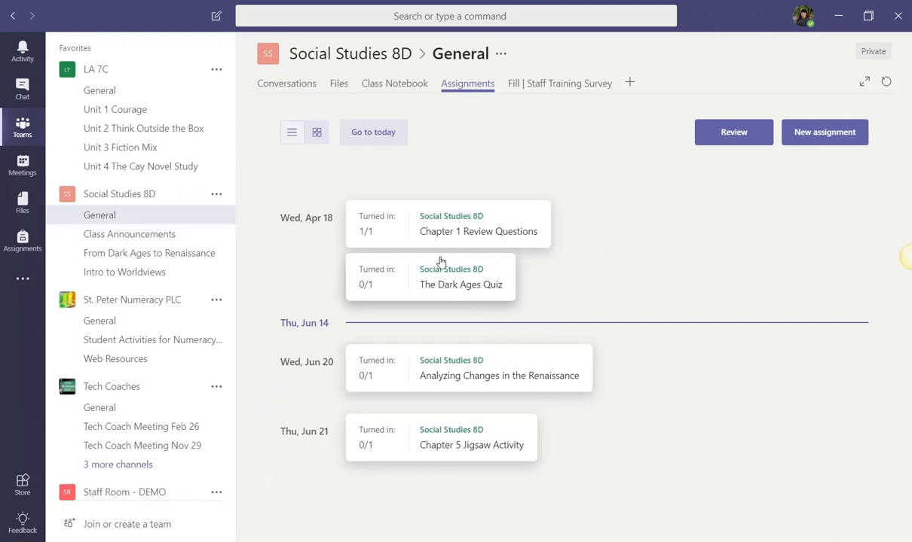
pyautogui.click(317, 134)
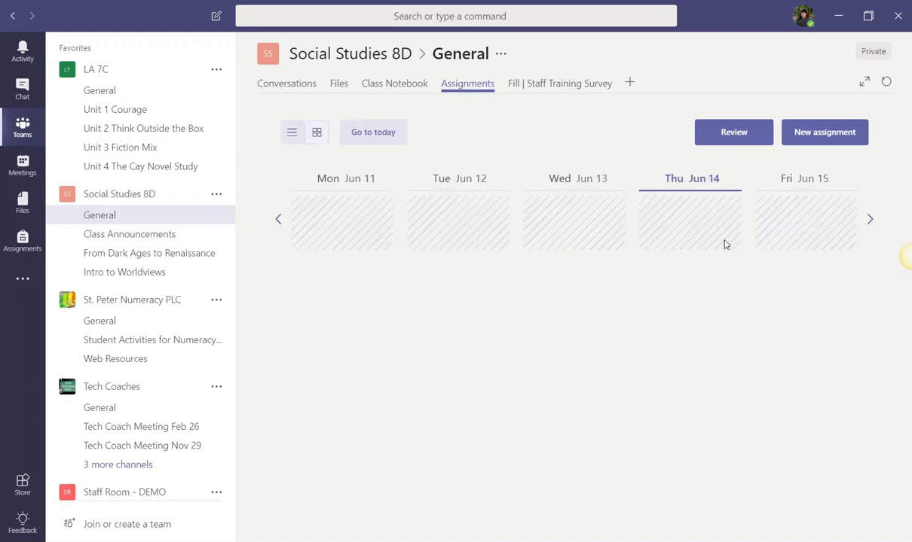
pyautogui.click(870, 220)
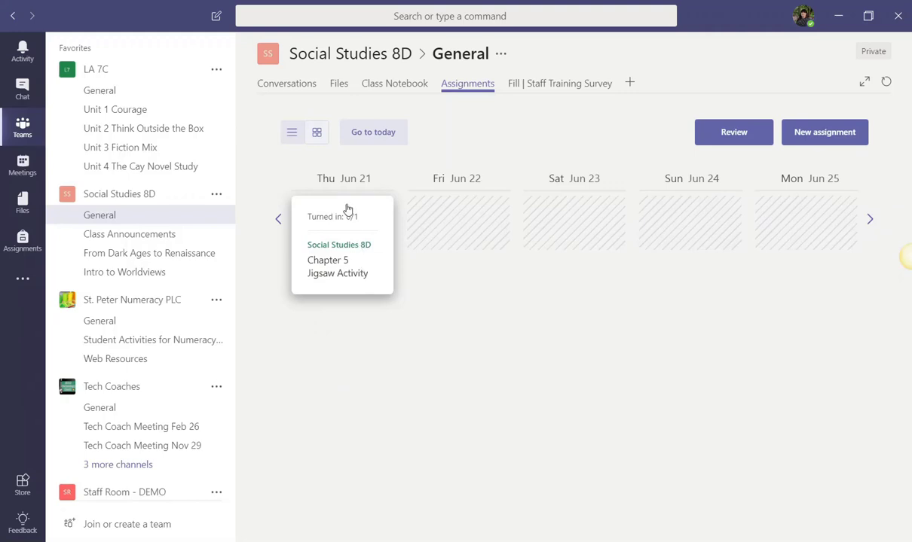
pyautogui.click(291, 134)
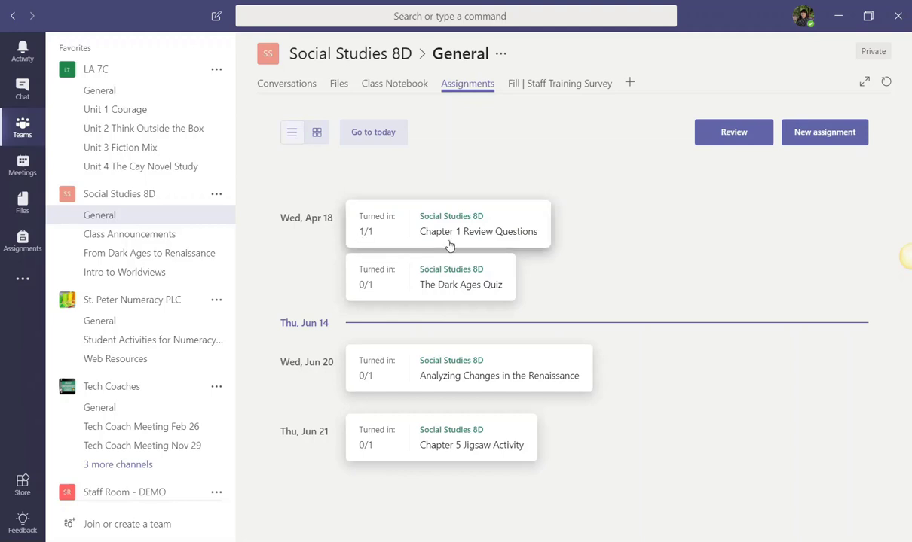
# - View the details of the Chapter 1 Review Questions assignment and return to the assignment list
pyautogui.click(499, 240)
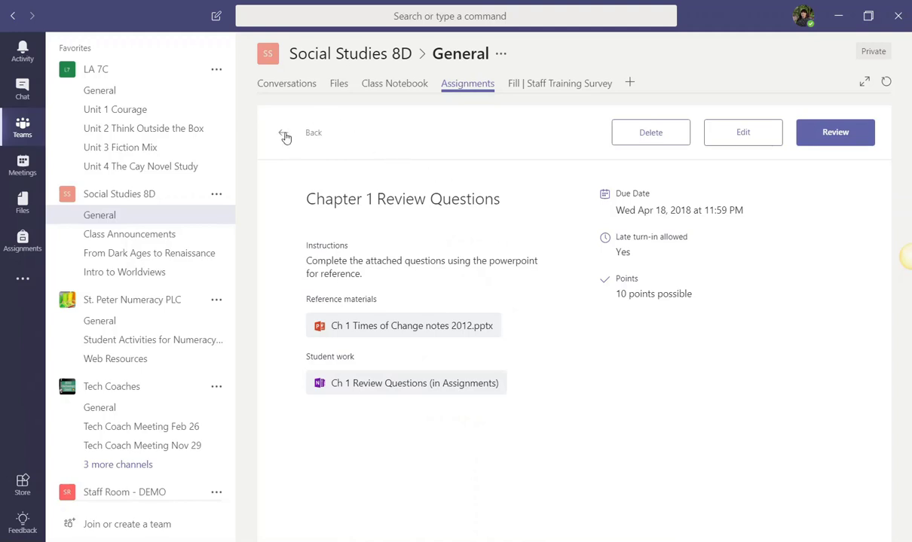
pyautogui.click(285, 136)
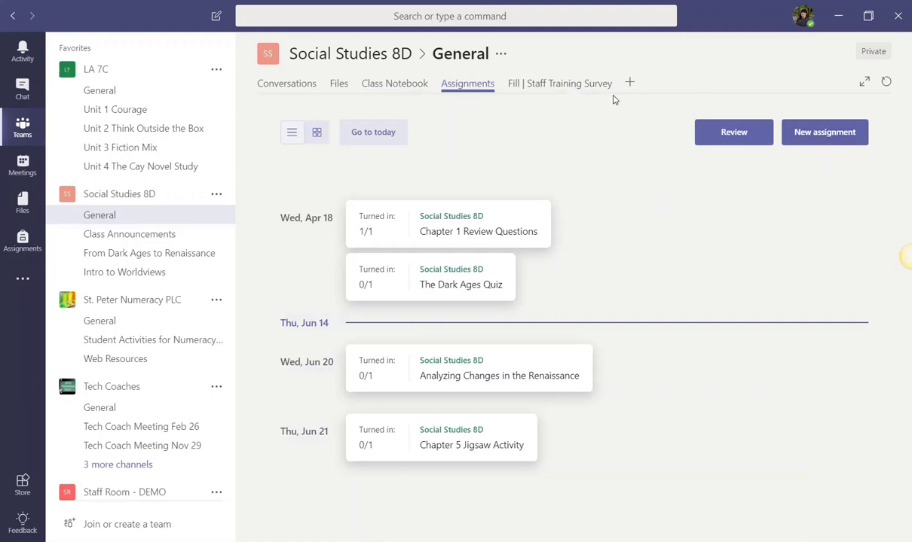
# - Start a new assignment for Social Studies 8D and check the additional class and individual student choices, leaving it assigned to all students
pyautogui.click(820, 135)
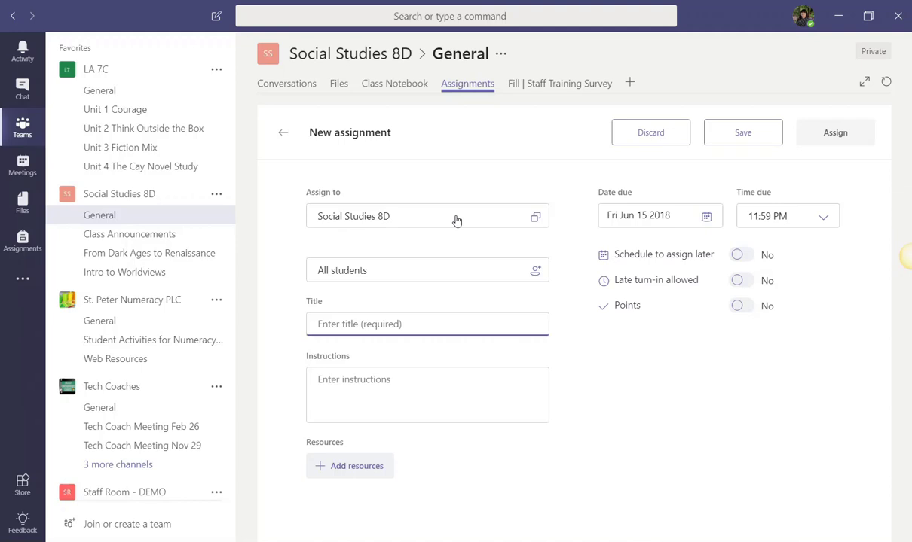
pyautogui.click(526, 220)
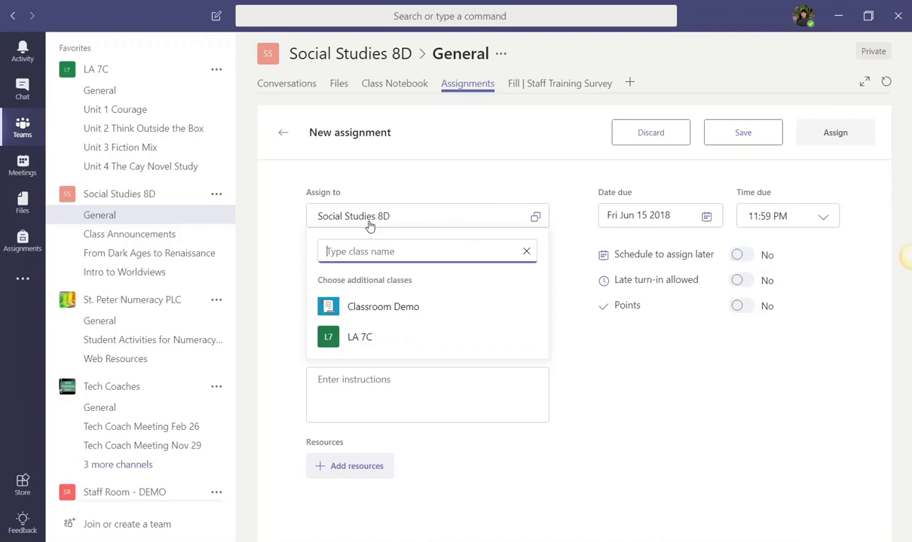
pyautogui.click(440, 226)
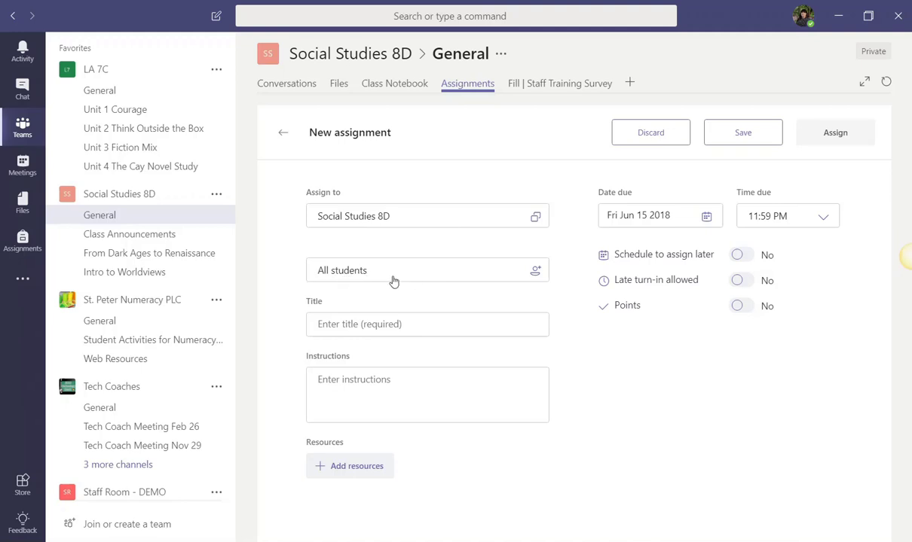
pyautogui.click(503, 272)
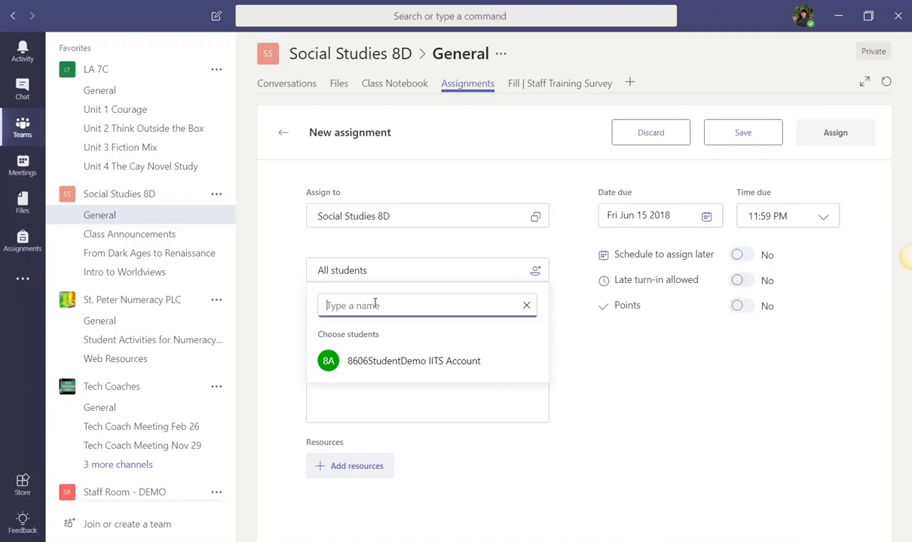
pyautogui.click(764, 378)
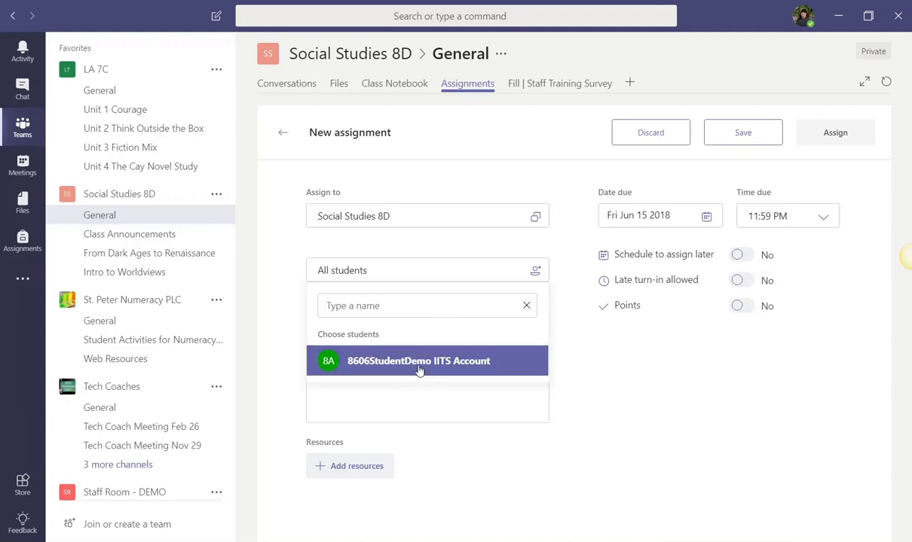
pyautogui.click(460, 278)
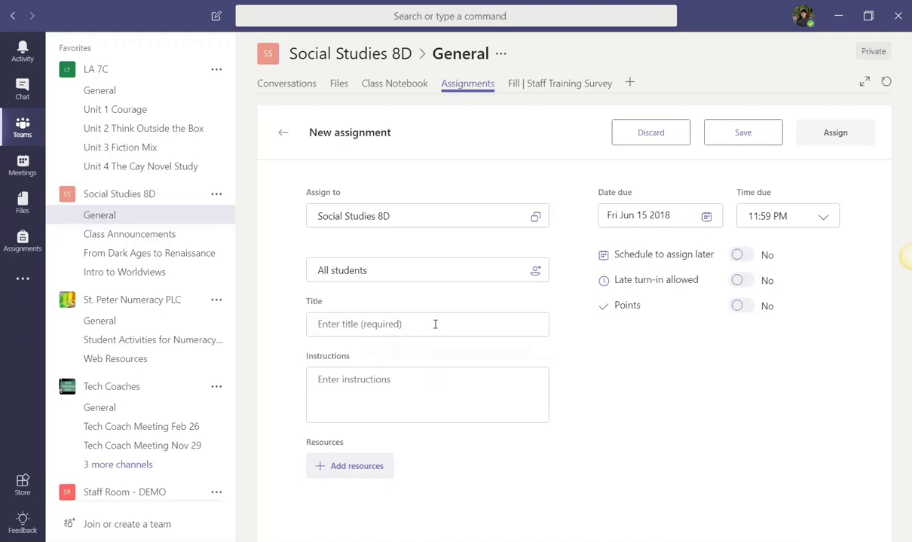
# - Title the new assignment "Chapter 5 Review Questions"
pyautogui.click(434, 324)
pyautogui.write('Ch')
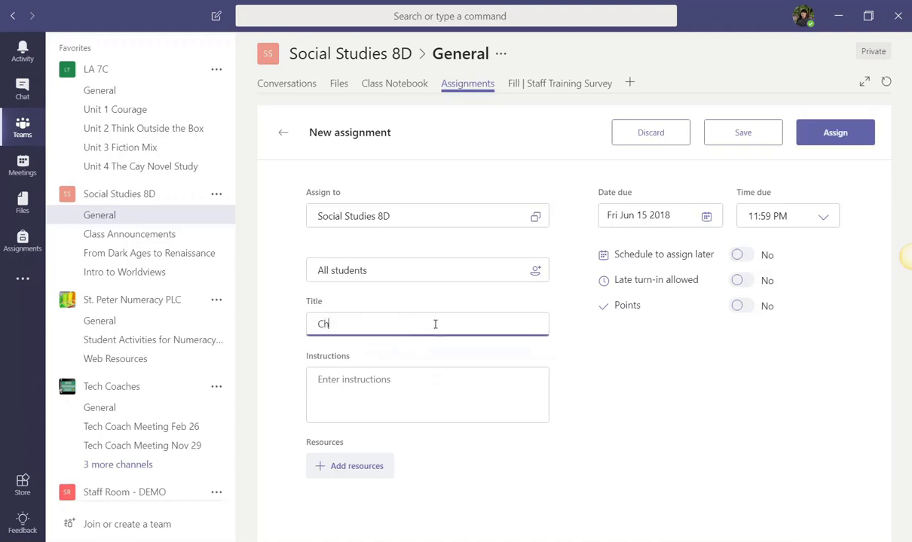
pyautogui.write('apter 5 Review Questions')
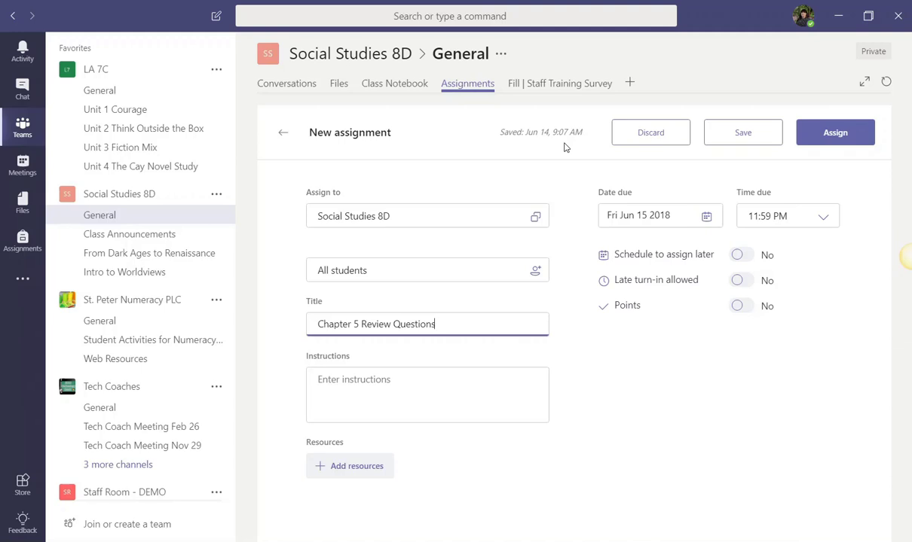
# - Enter the assignment instructions "Please read the attached notes and then complete the assigned questions."
pyautogui.click(347, 369)
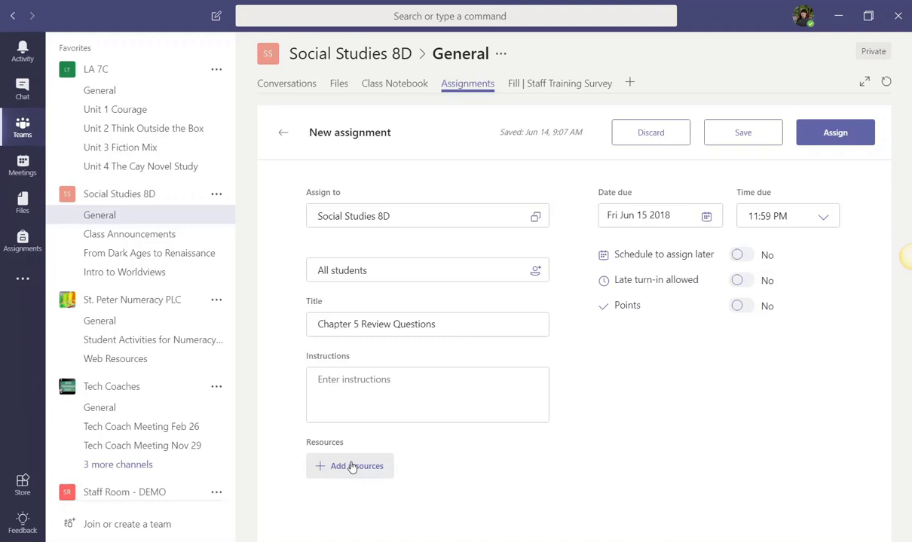
pyautogui.click(355, 382)
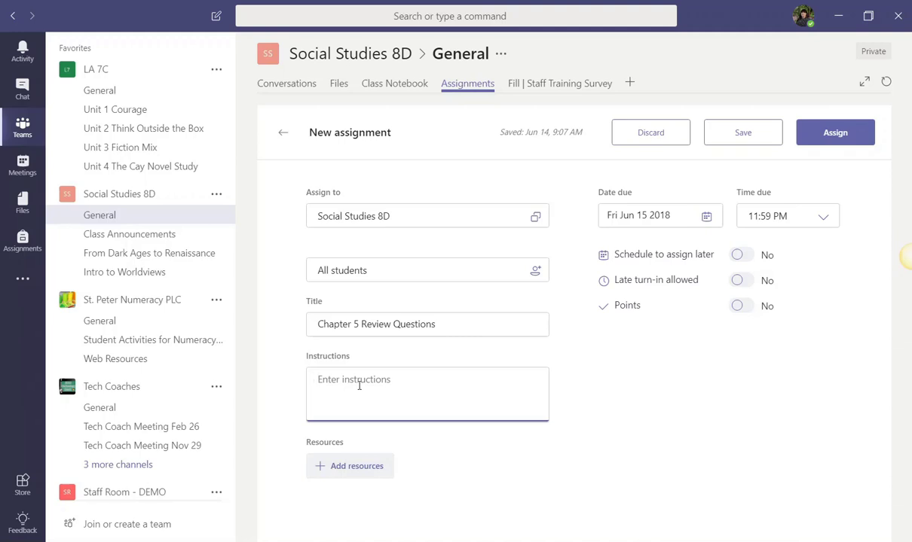
pyautogui.write('Pl')
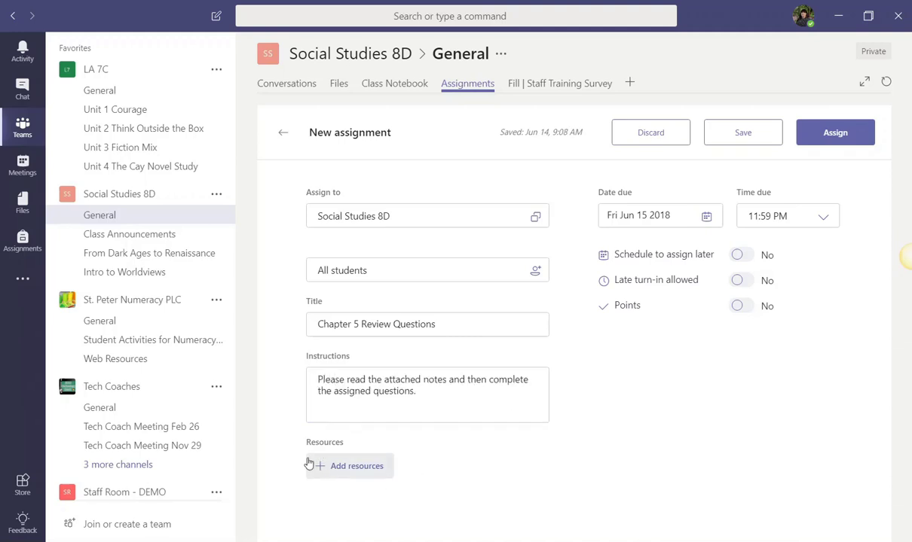
# - Examine the sources for adding assignment resources: OneDrive, Class Notebook, web link, device upload and new Office file
pyautogui.click(357, 471)
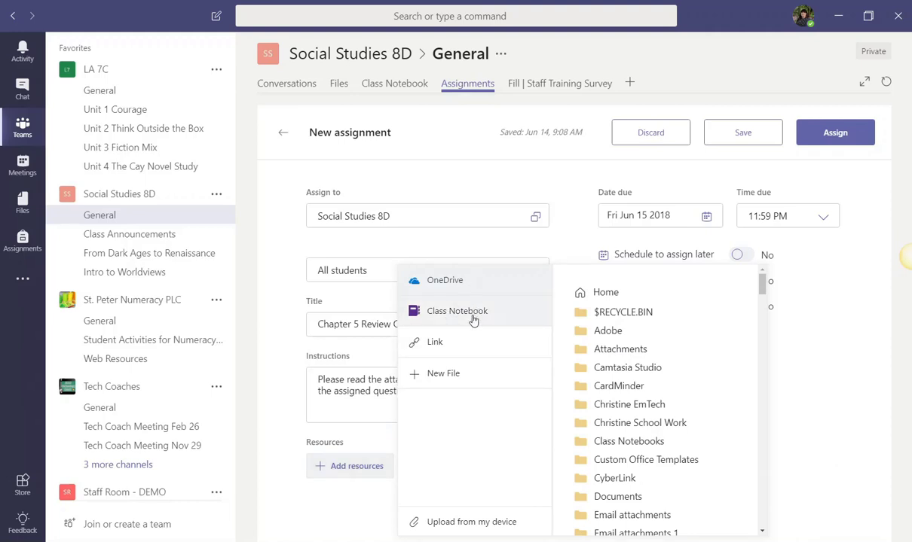
pyautogui.click(447, 305)
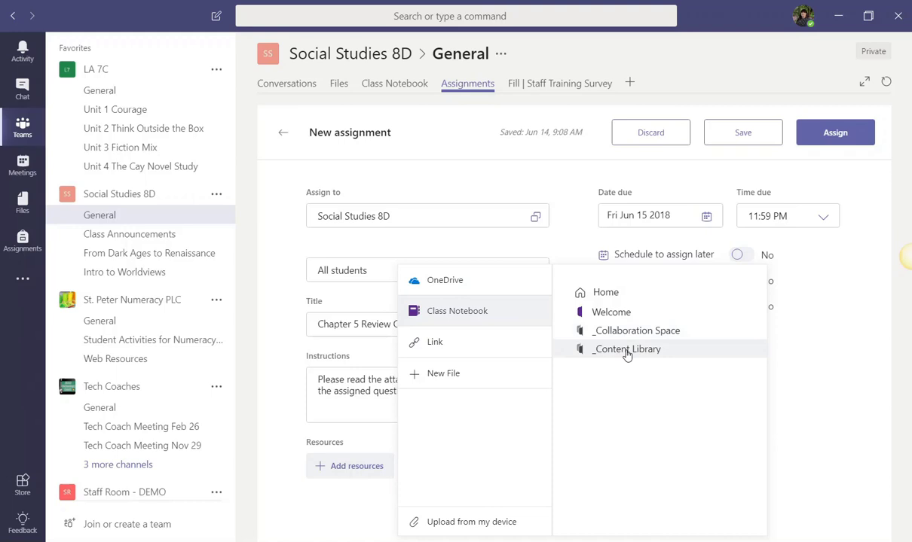
pyautogui.click(493, 342)
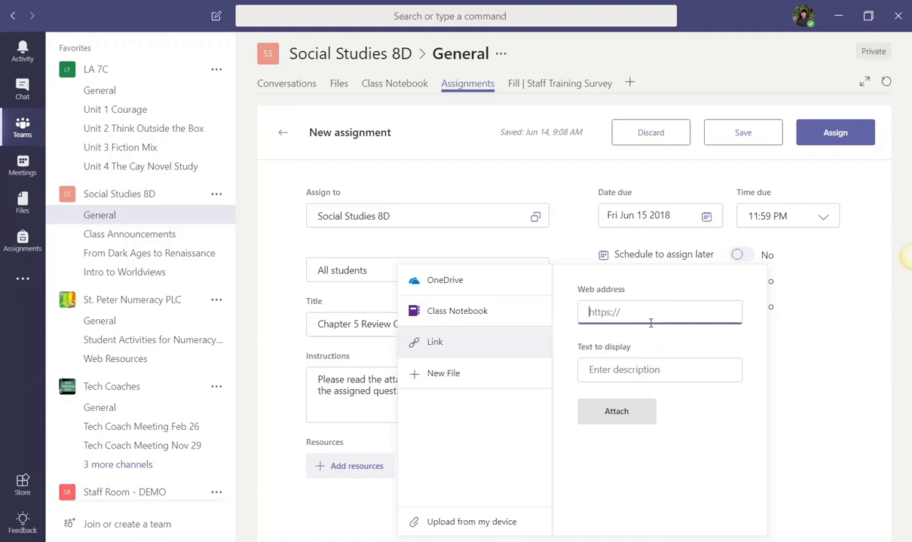
pyautogui.click(484, 525)
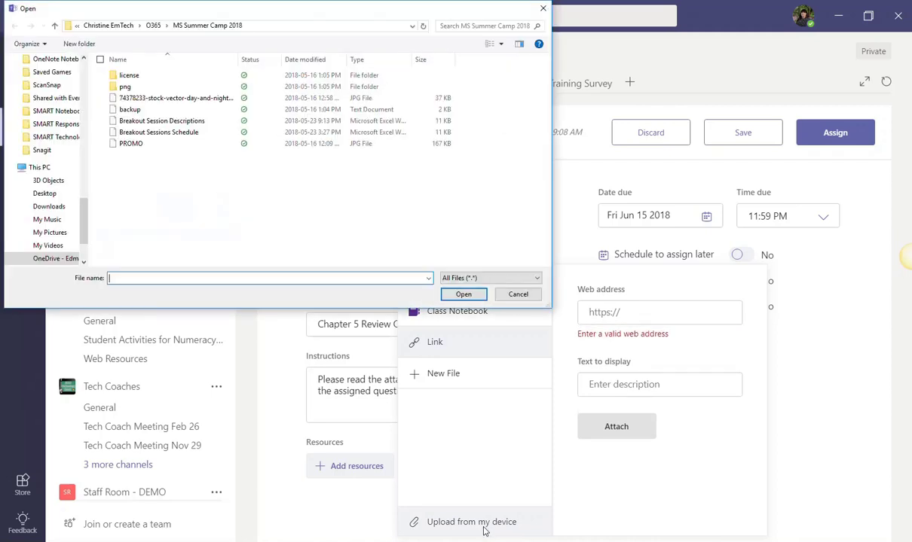
pyautogui.press('Escape')
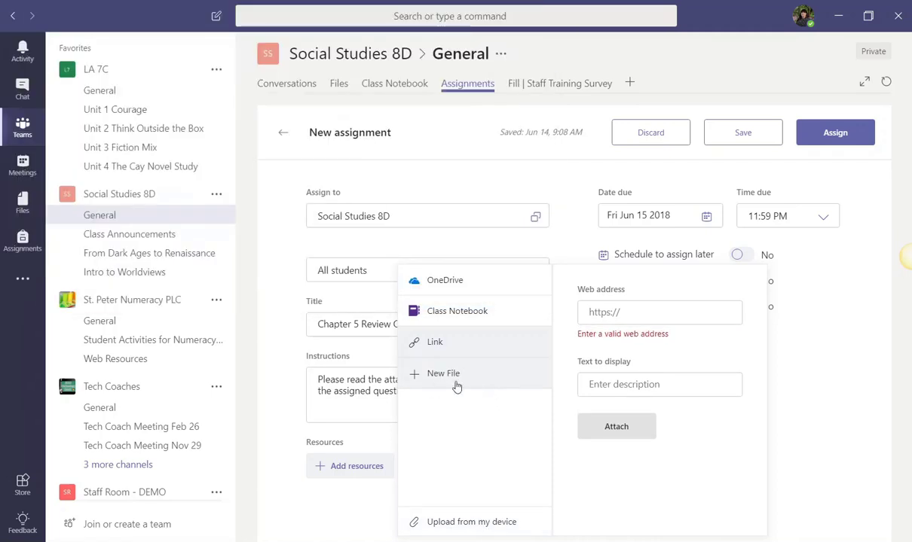
pyautogui.click(456, 376)
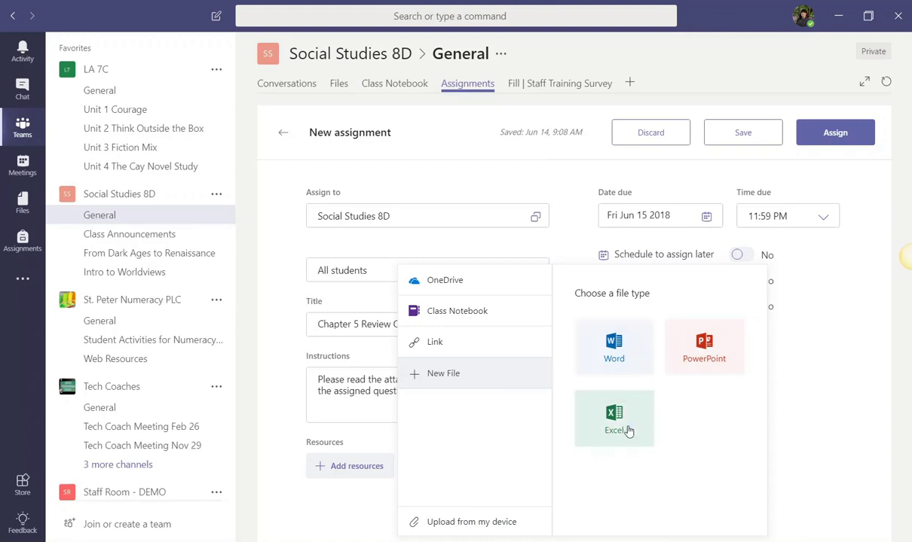
# - Attach Chapter 5 Notes 2013.docx and Ch5 Review Qs 16-17.docx from OneDrive as assignment resources
pyautogui.click(455, 285)
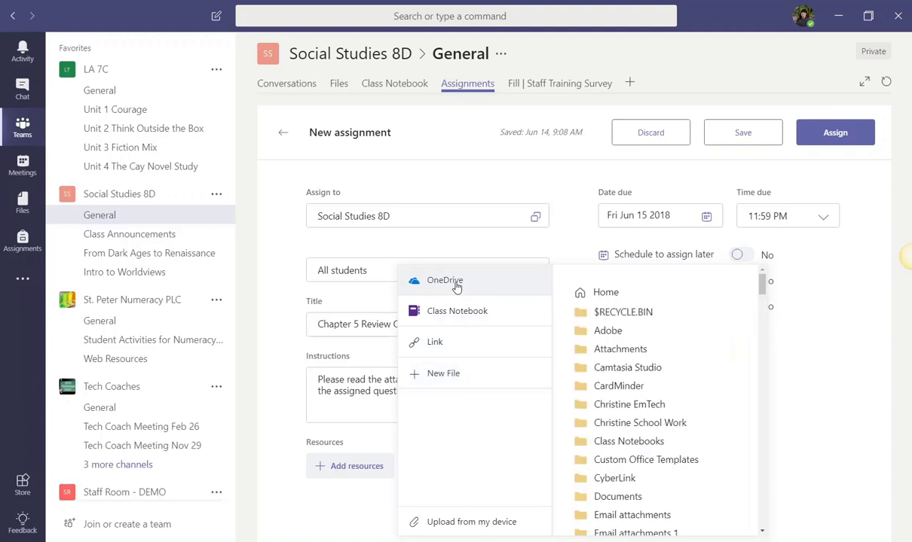
pyautogui.click(632, 423)
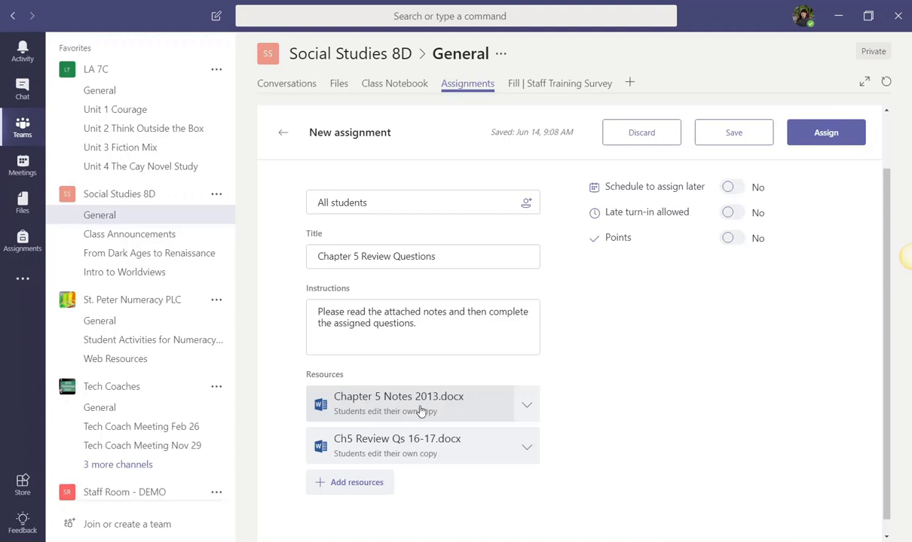
# - Set Chapter 5 Notes 2013.docx to "Students can't edit" and Ch5 Review Qs 16-17.docx to "Students edit their own copy"
pyautogui.click(527, 411)
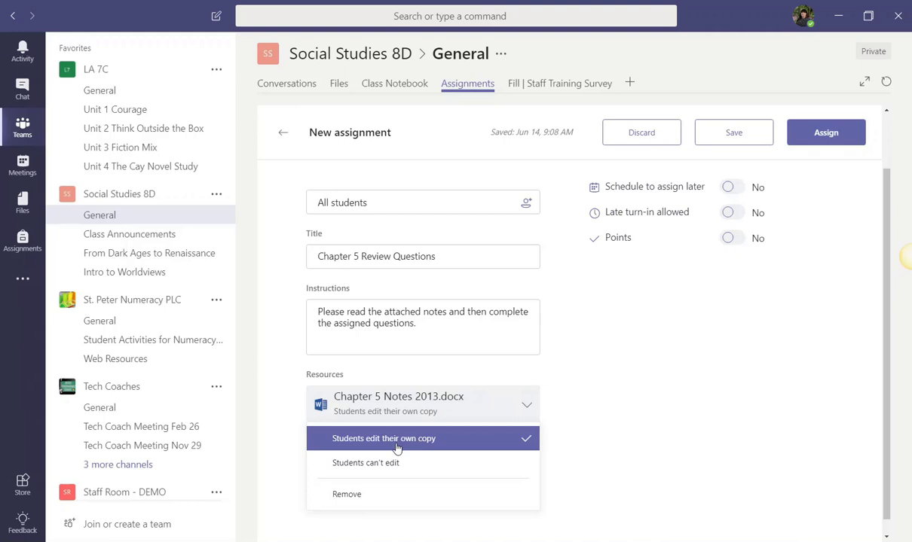
pyautogui.click(359, 463)
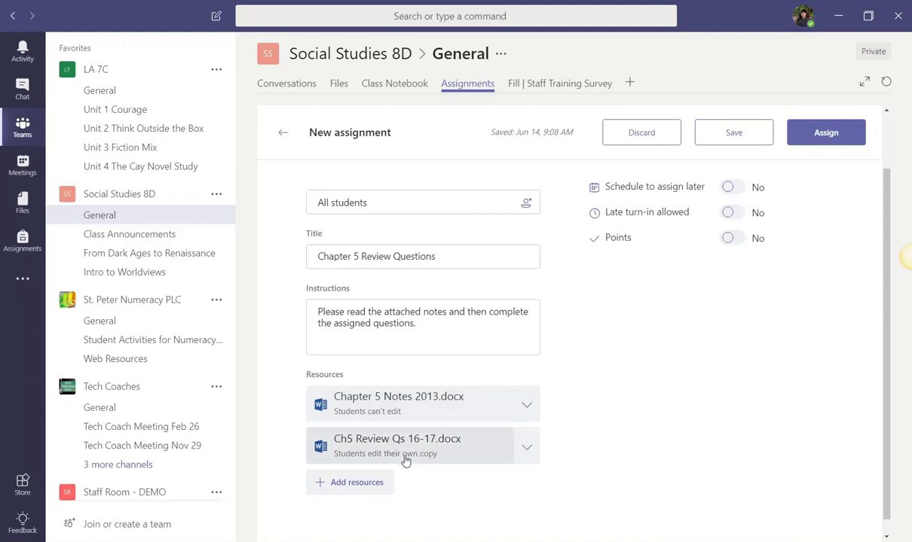
pyautogui.click(524, 447)
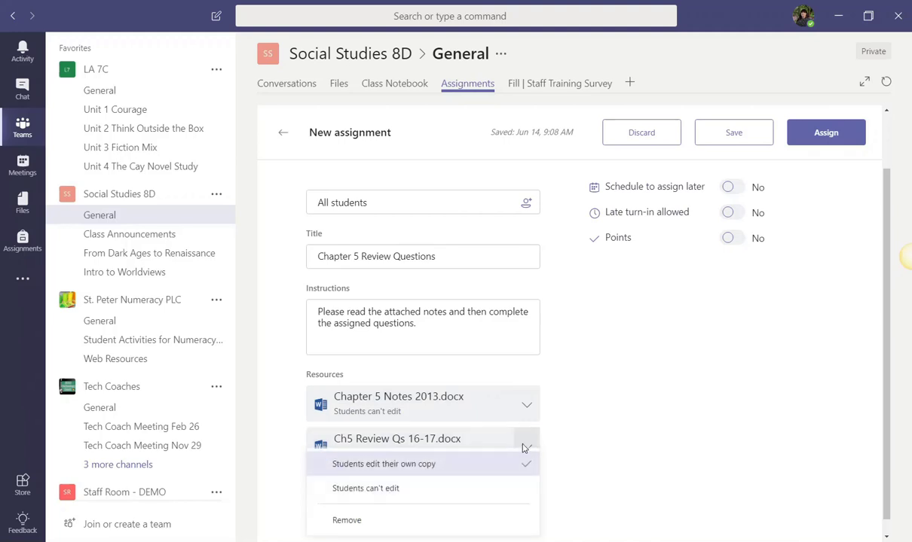
pyautogui.click(370, 469)
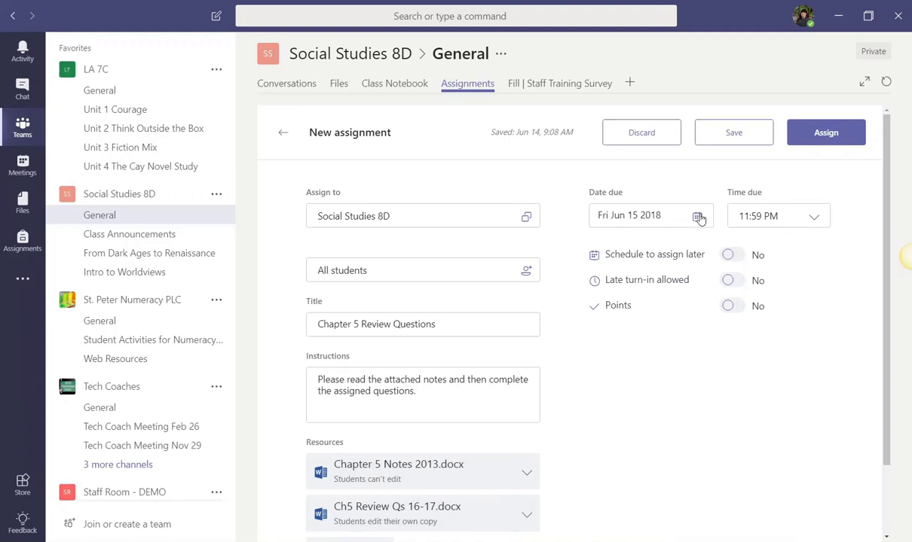
# - Set the due date to Fri Jun 22 2018 and preview the schedule-to-assign-later options, leaving scheduling off
pyautogui.click(699, 216)
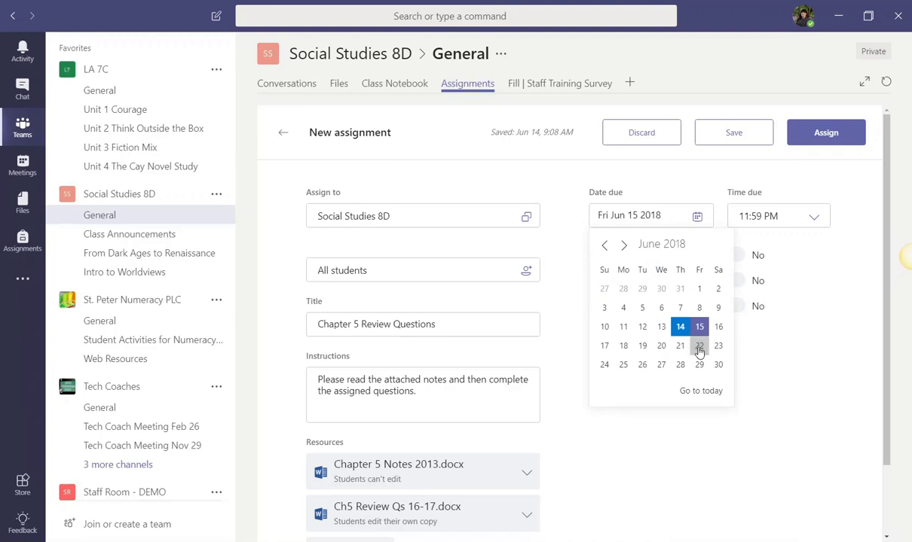
pyautogui.click(699, 347)
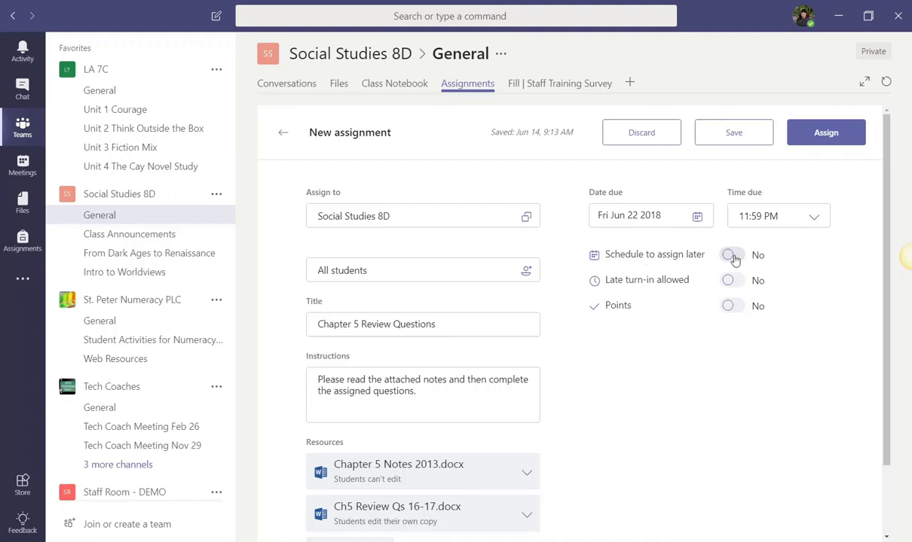
pyautogui.click(694, 249)
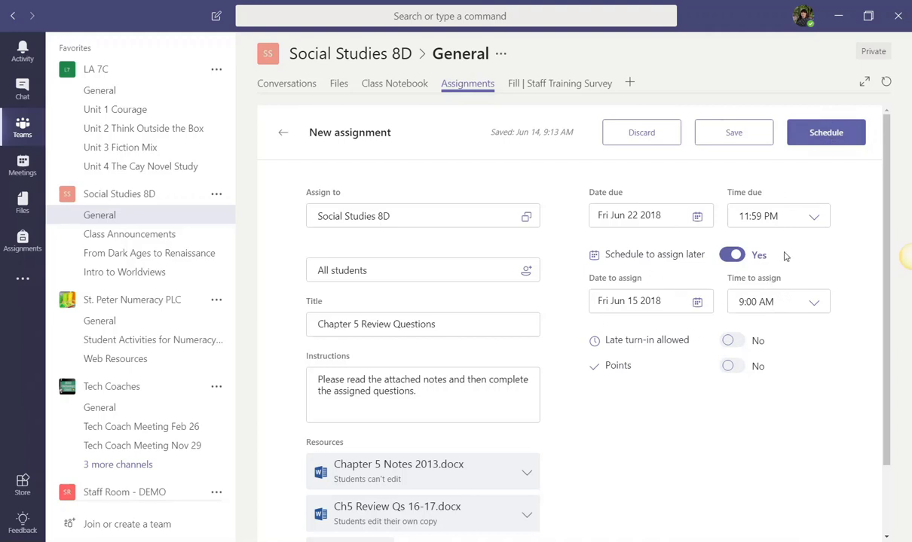
pyautogui.click(729, 255)
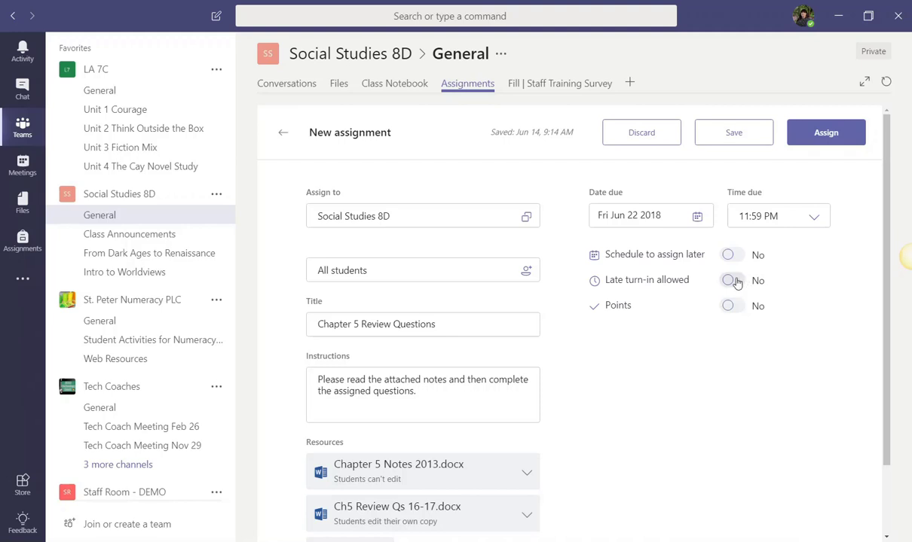
# - Allow late turn-in and enable points for the assignment
pyautogui.click(736, 283)
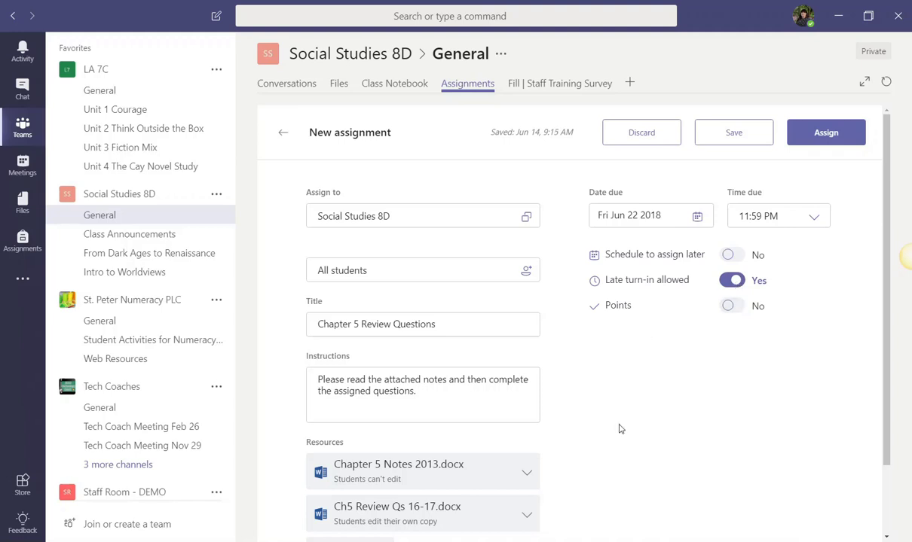
pyautogui.scroll(-2, 621, 429)
pyautogui.scroll(2, 670, 450)
pyautogui.click(731, 306)
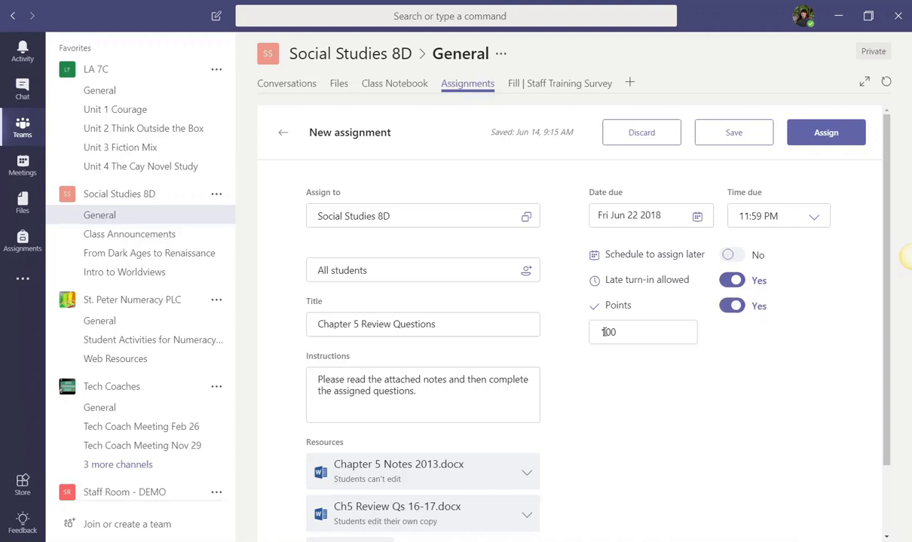
# - Set the assignment's points to 35 and briefly preview the schedule-to-assign-later options, leaving scheduling off
pyautogui.moveTo(612, 332); pyautogui.dragTo(600, 338)
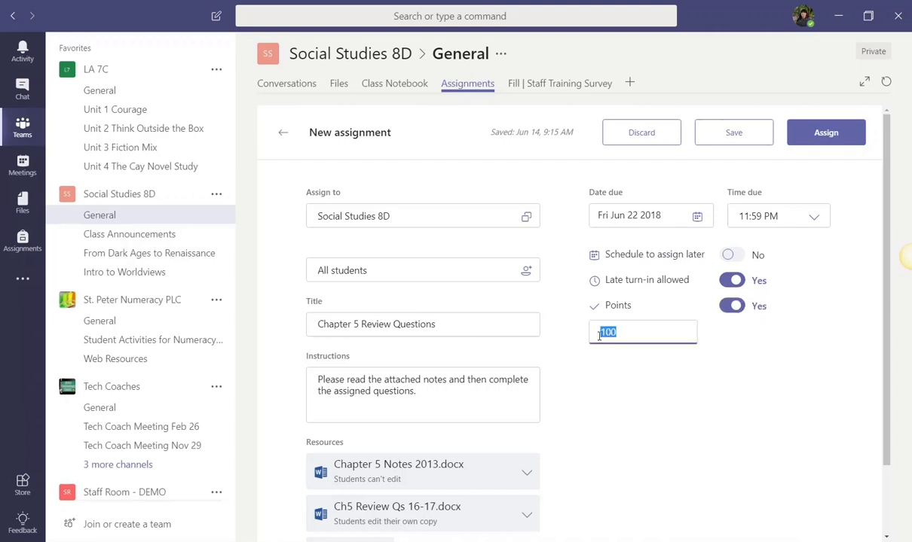
pyautogui.write('35')
pyautogui.click(693, 255)
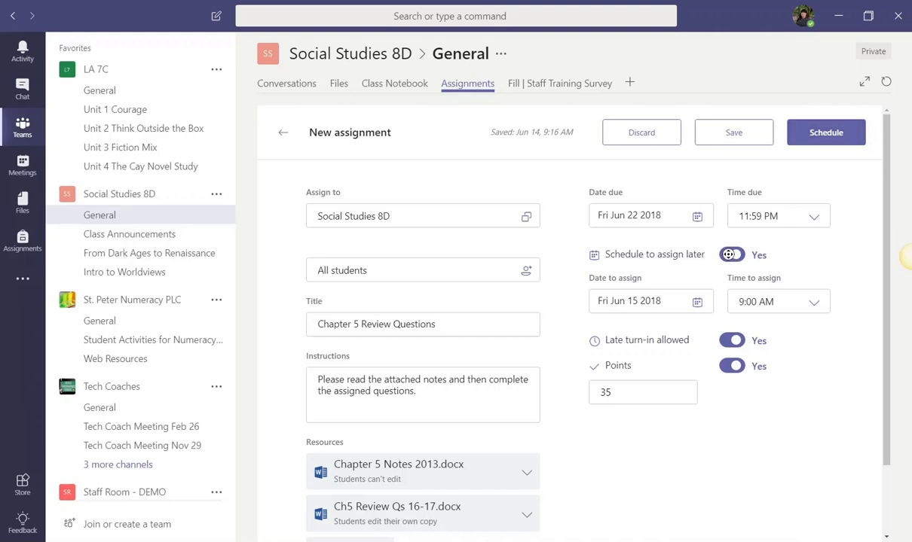
pyautogui.click(728, 254)
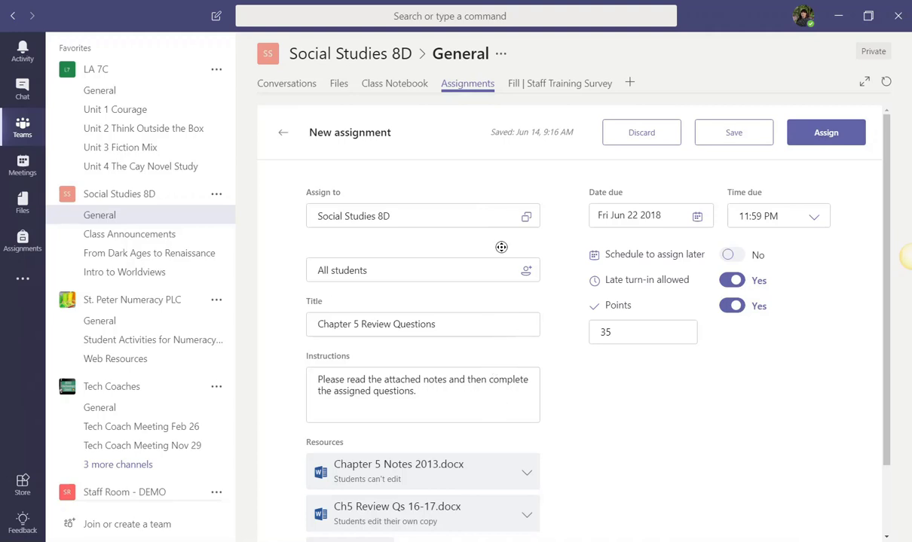
# - Review the completed form and assign Chapter 5 Review Questions to all students in Social Studies 8D
pyautogui.scroll(-2, 560, 394)
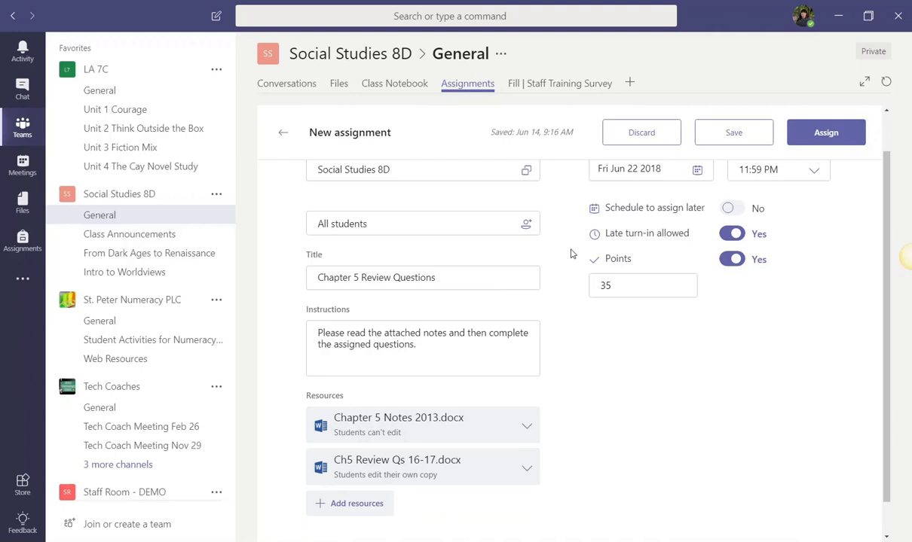
pyautogui.scroll(2, 570, 254)
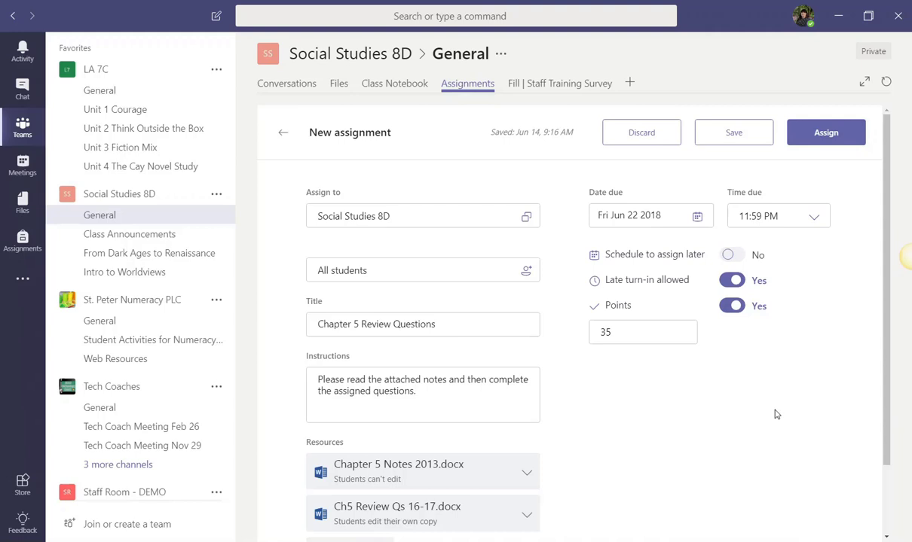
pyautogui.click(827, 134)
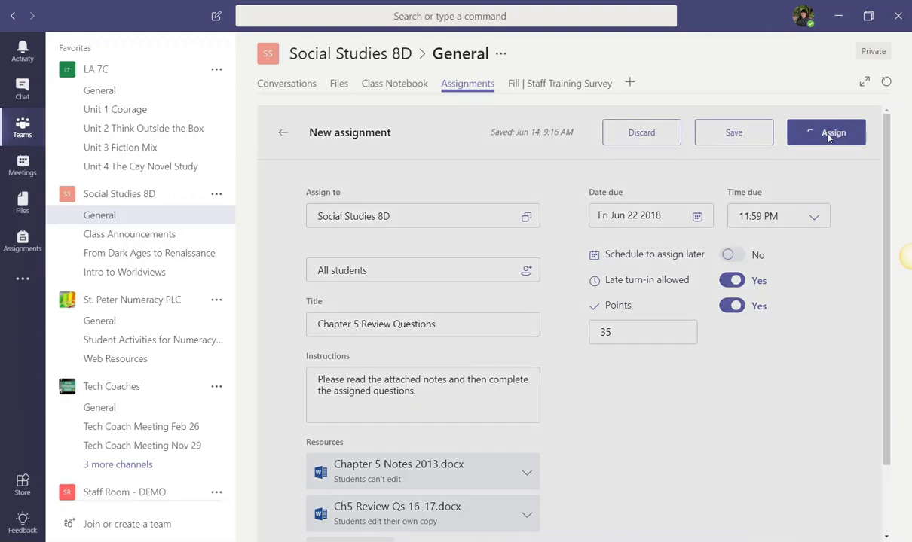
# - Check the assignments list and the General channel's conversations for the Chapter 5 Review Questions assignment, and return to the assignments
pyautogui.scroll(-1, 698, 308)
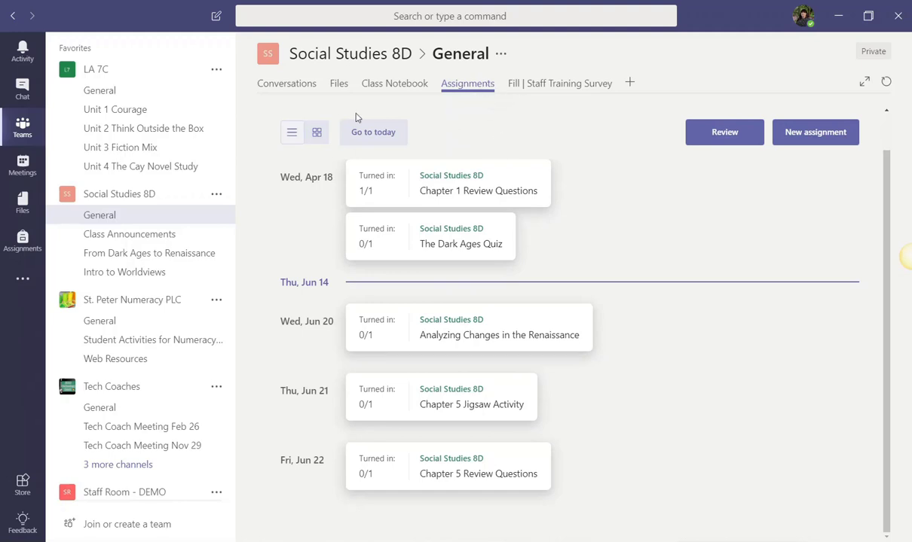
pyautogui.click(298, 89)
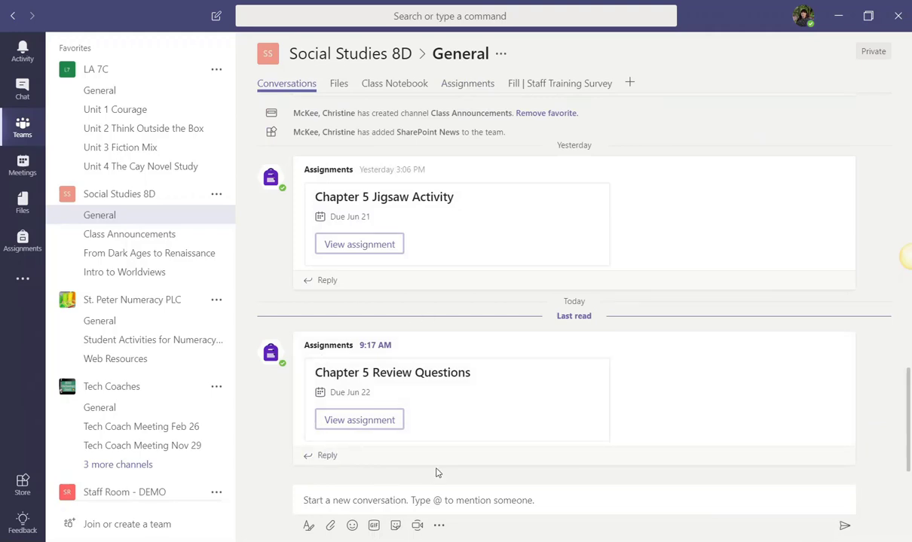
pyautogui.click(465, 89)
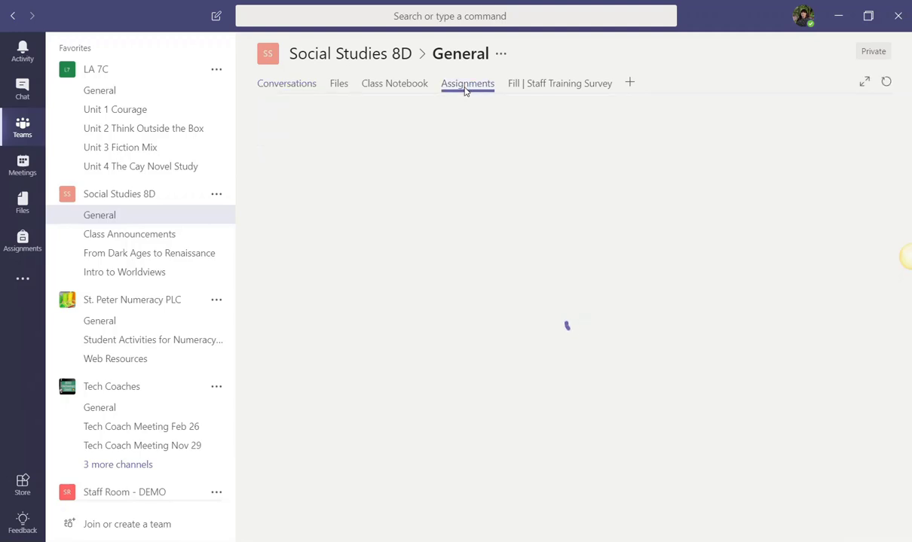